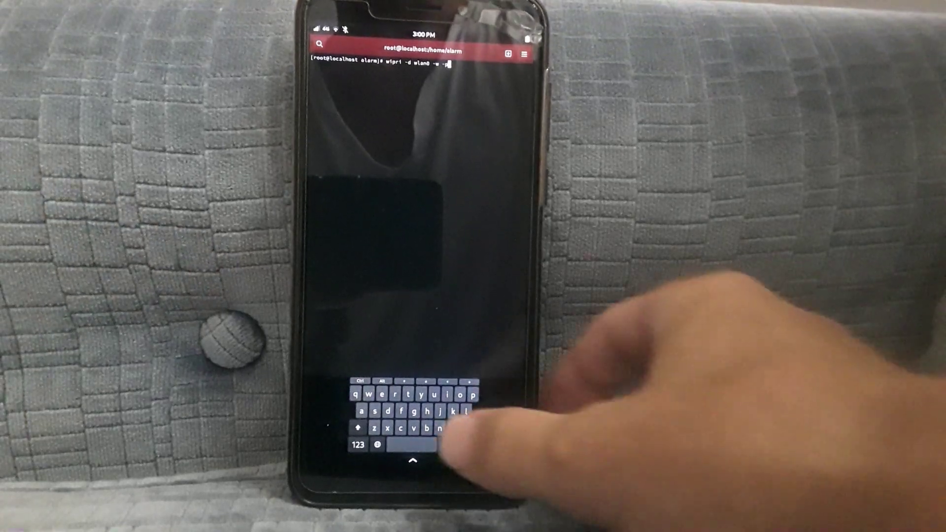
Run the wipri -w command to print its usage list and change the wlan0 MAC.
key(Return)
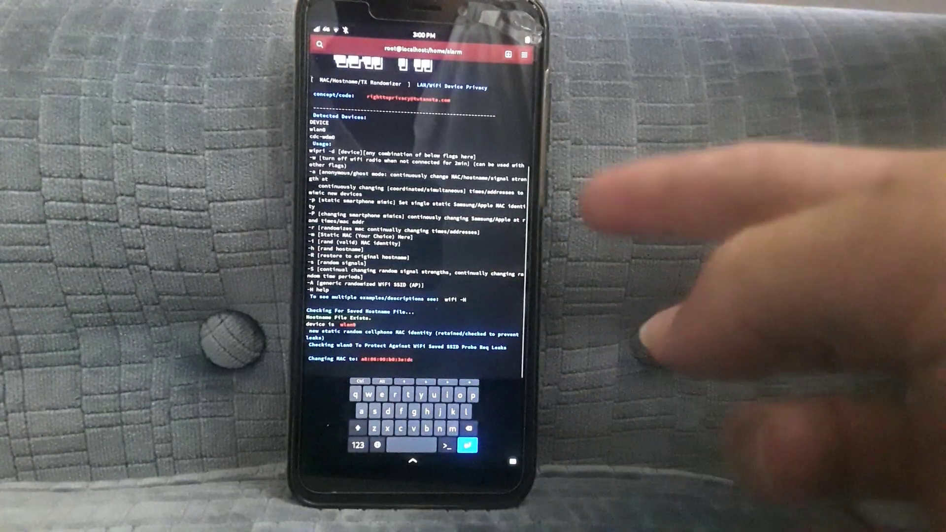